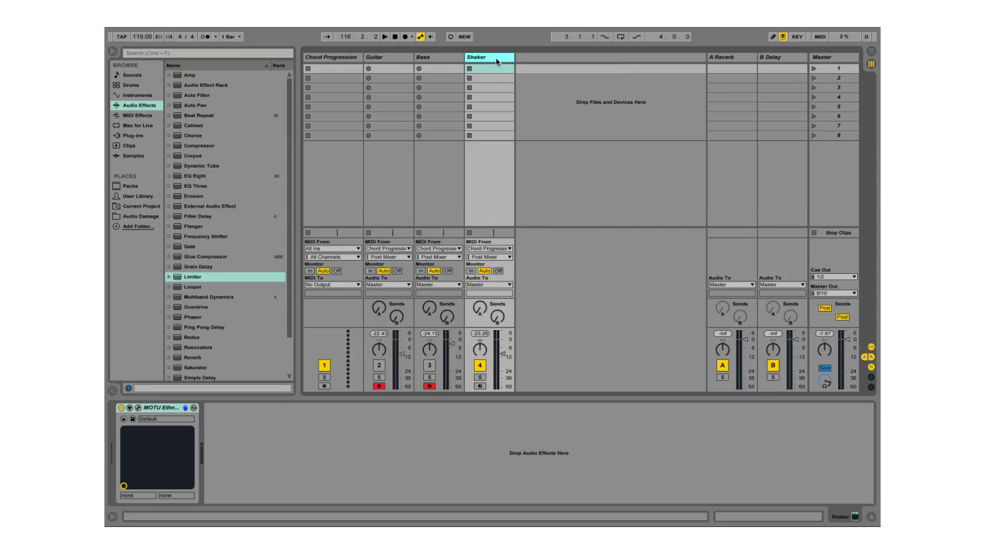
Step: Look through the Guitar, Bass and Shaker tracks' sequencers and instruments
click(441, 61)
key(Left)
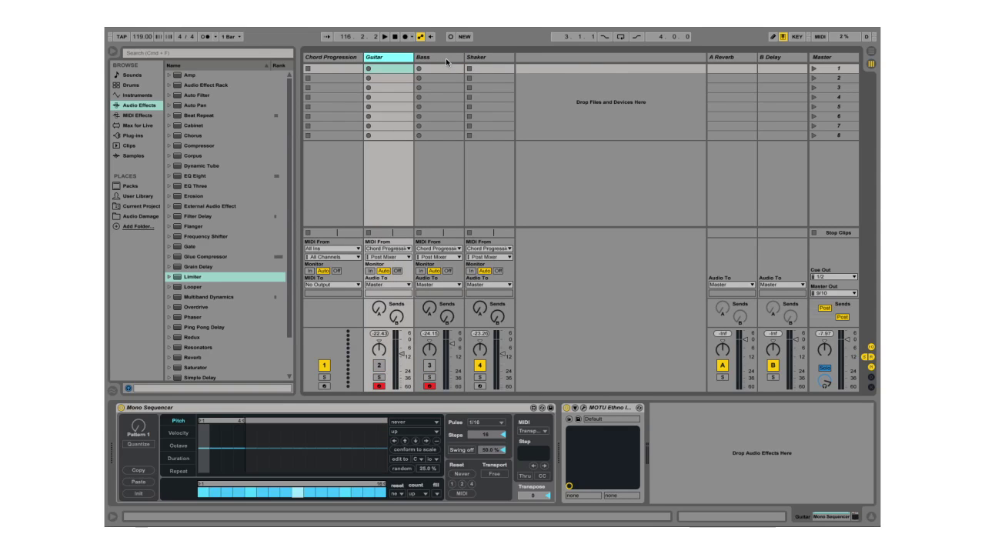
click(446, 58)
click(489, 60)
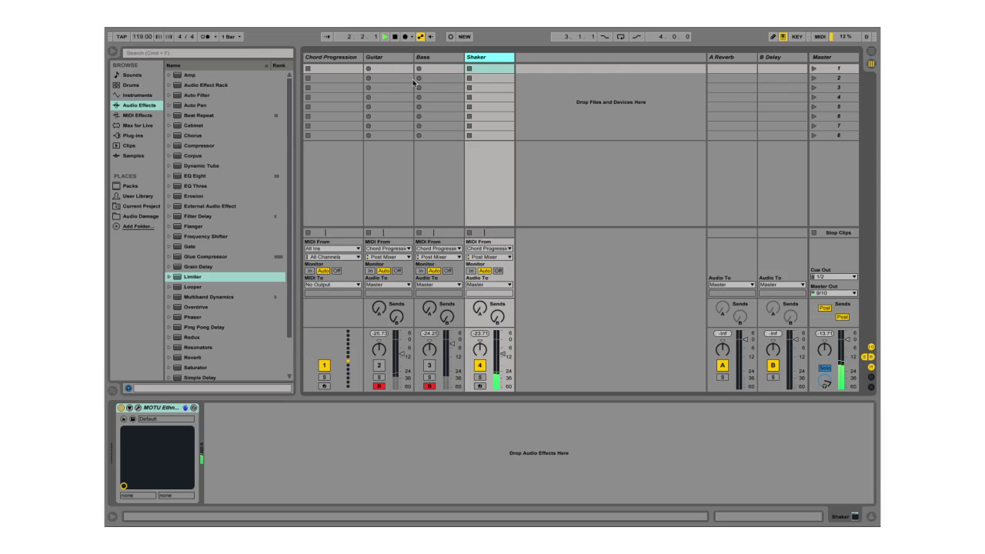
click(438, 58)
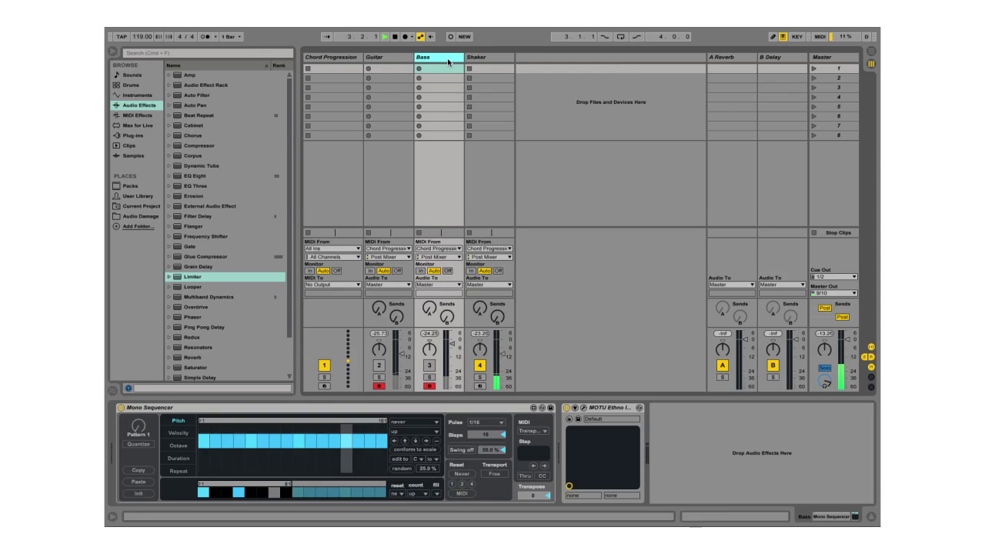
Step: Switch on the Bass and Guitar tracks and show the Guitar's Mono Sequencer
click(430, 368)
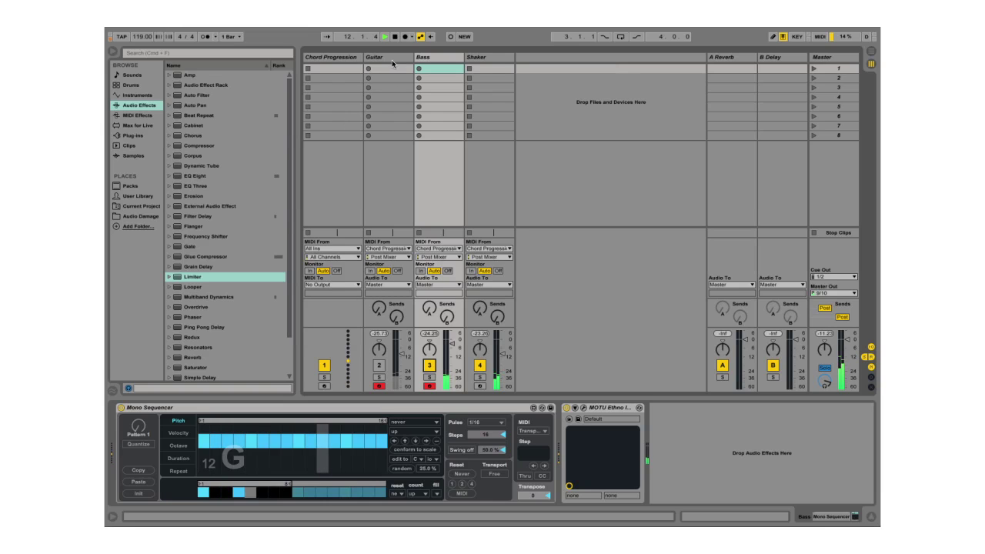
click(379, 366)
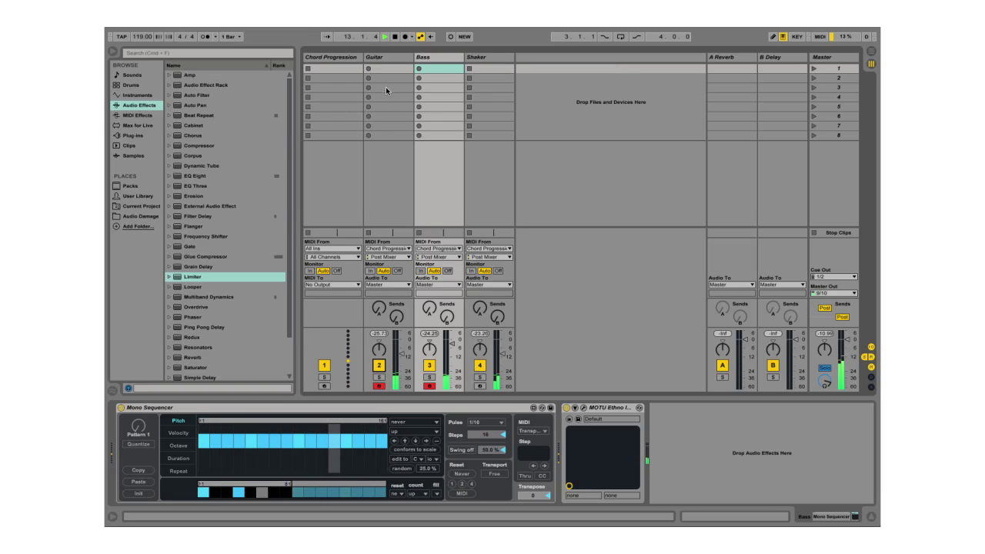
click(384, 58)
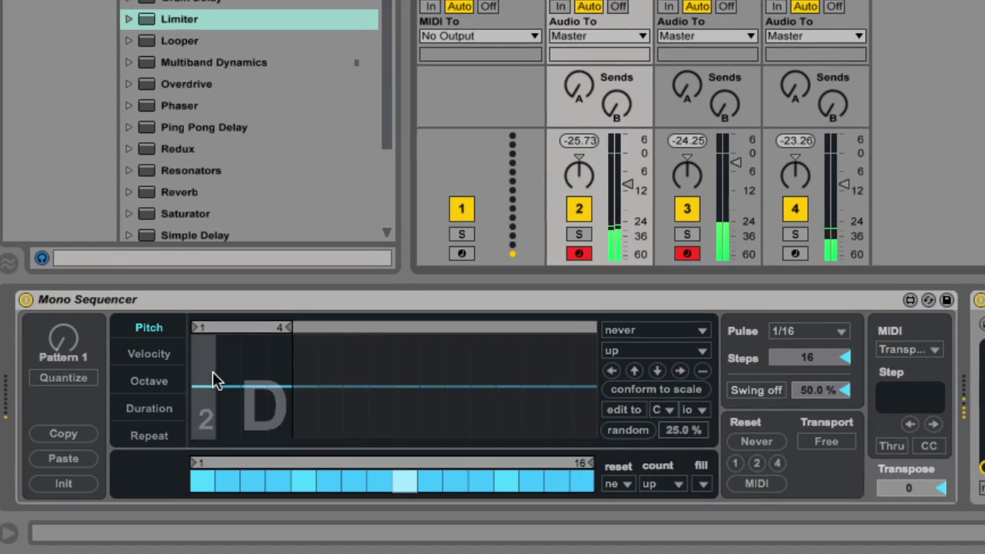
Step: In the Guitar pitch lane, raise step 2 to F, drop step 3 to A, nudge step 4 above the root
drag(216, 381, 213, 391)
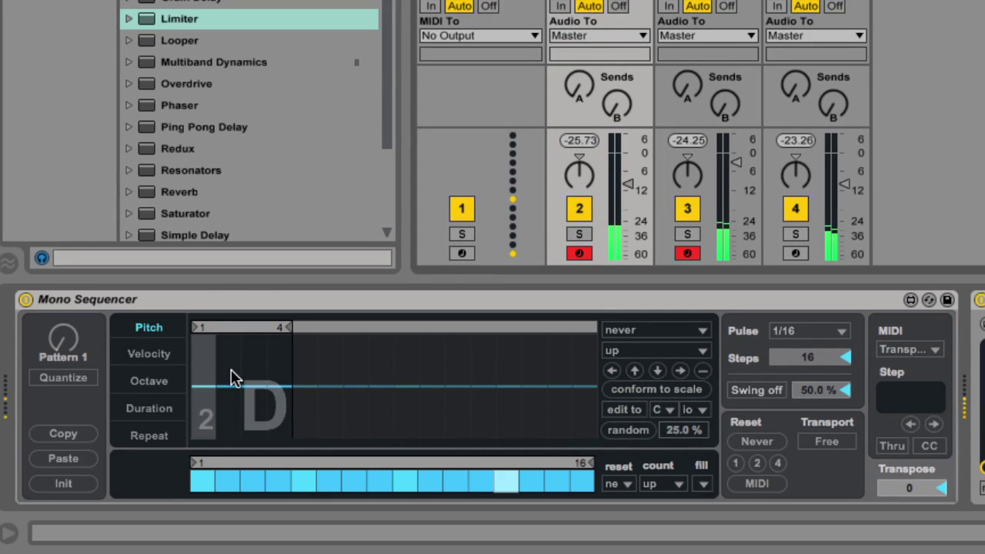
drag(231, 378, 246, 402)
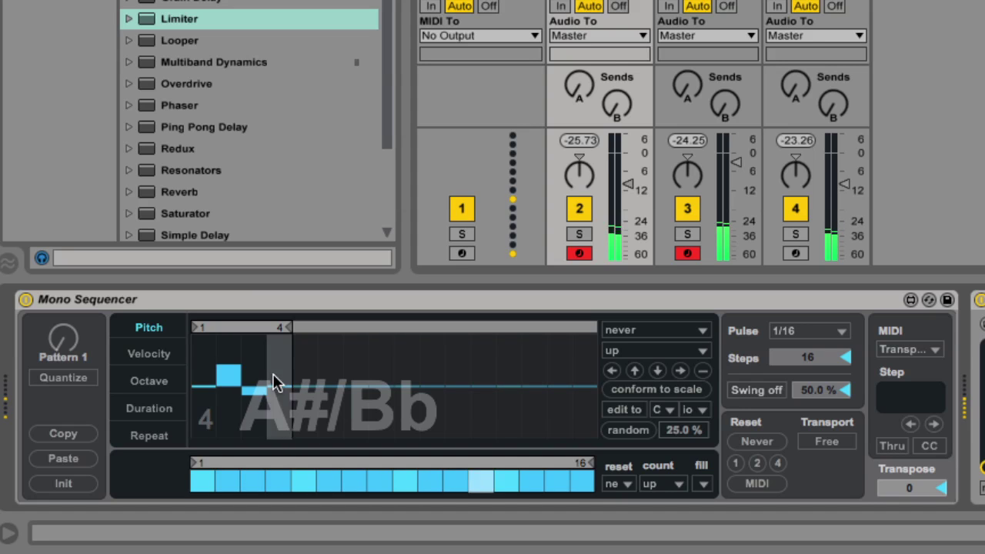
drag(276, 372, 277, 375)
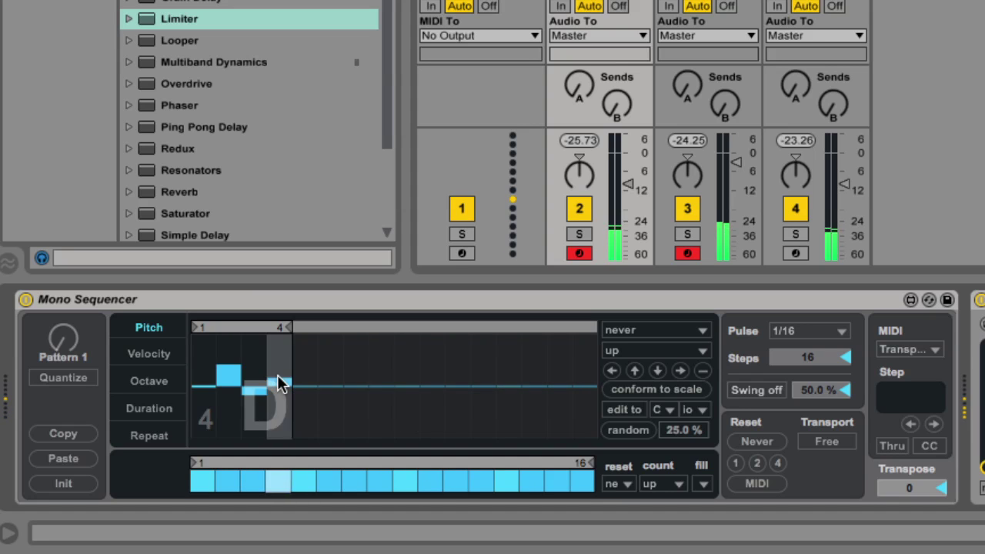
Step: Draw a wavy Velocity curve over all 16 steps, dipping mid-pattern and peaking near step 13
click(156, 358)
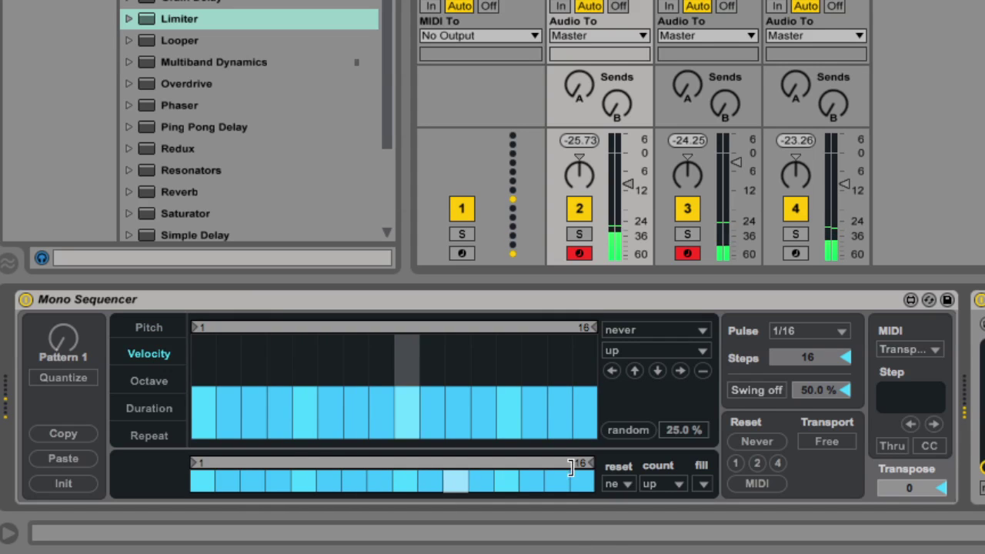
mouse_move(203, 414)
mouse_down()
mouse_move(311, 395)
mouse_move(358, 412)
mouse_move(433, 415)
mouse_move(546, 380)
mouse_move(597, 405)
mouse_up()
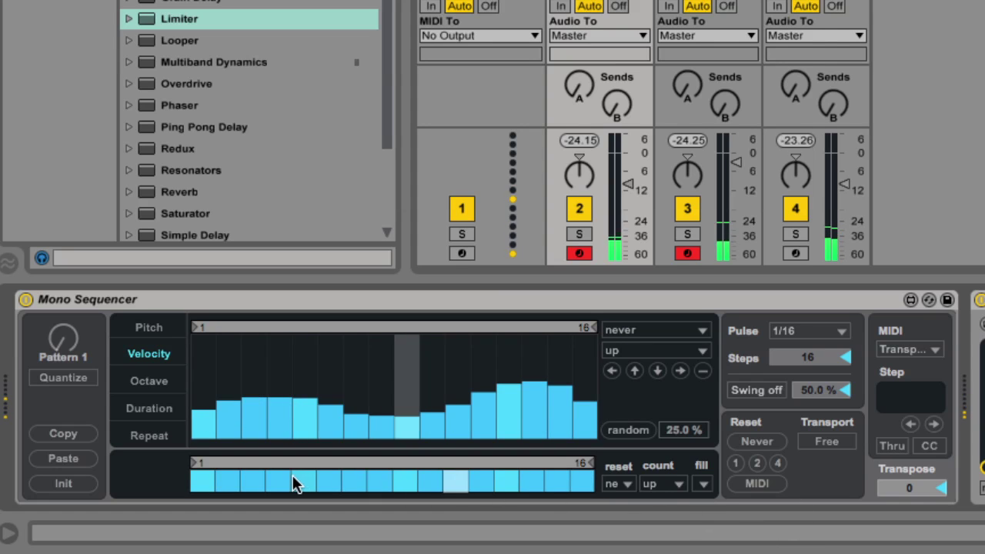
mouse_move(215, 426)
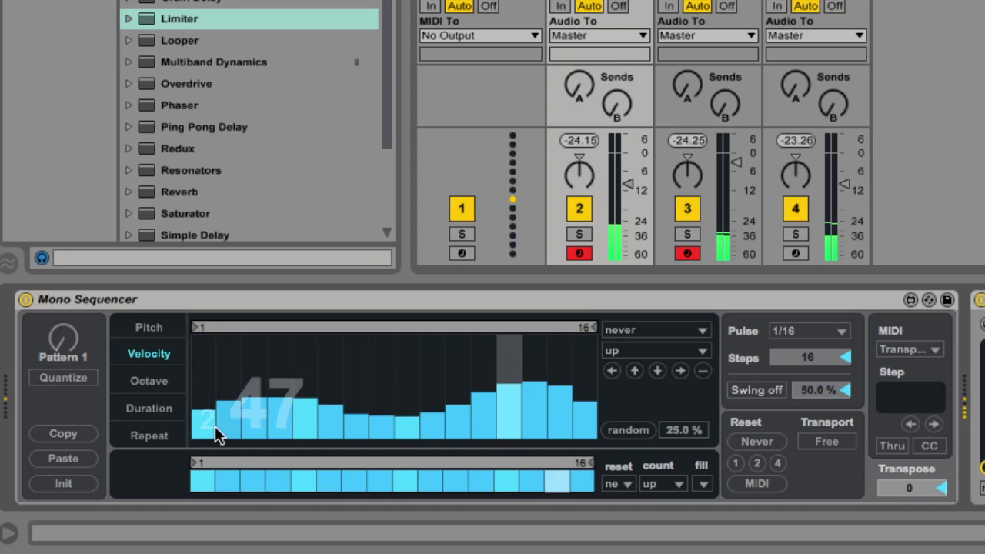
Step: Draw a wavy Duration curve, shortest mid-pattern and longest around steps 11–12
click(159, 410)
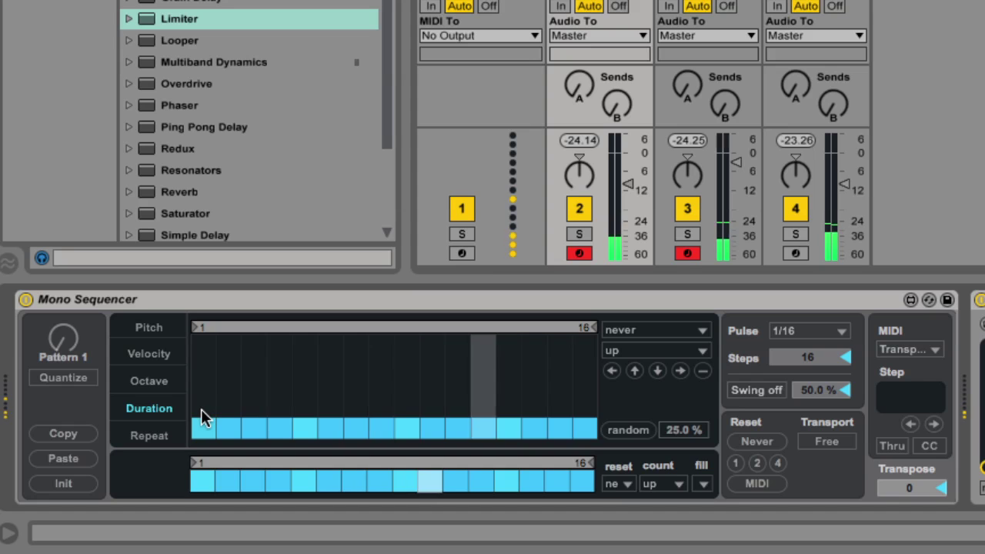
mouse_move(201, 409)
mouse_down()
mouse_move(255, 395)
mouse_move(328, 413)
mouse_move(409, 411)
mouse_move(480, 387)
mouse_move(589, 420)
mouse_up()
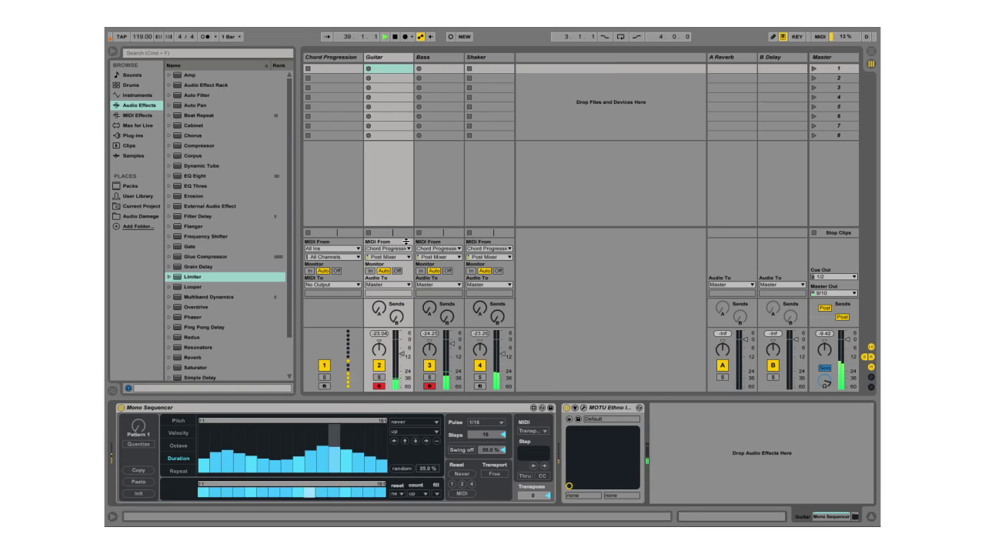
Step: Move between the Guitar and Bass tracks, ending on the Chord Progression track's Mono Sequencer
click(347, 58)
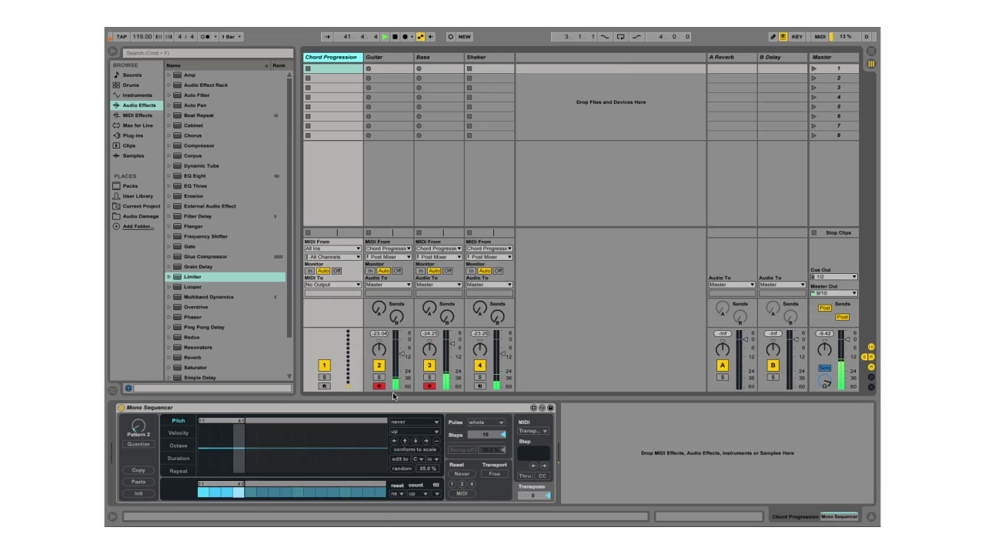
click(383, 60)
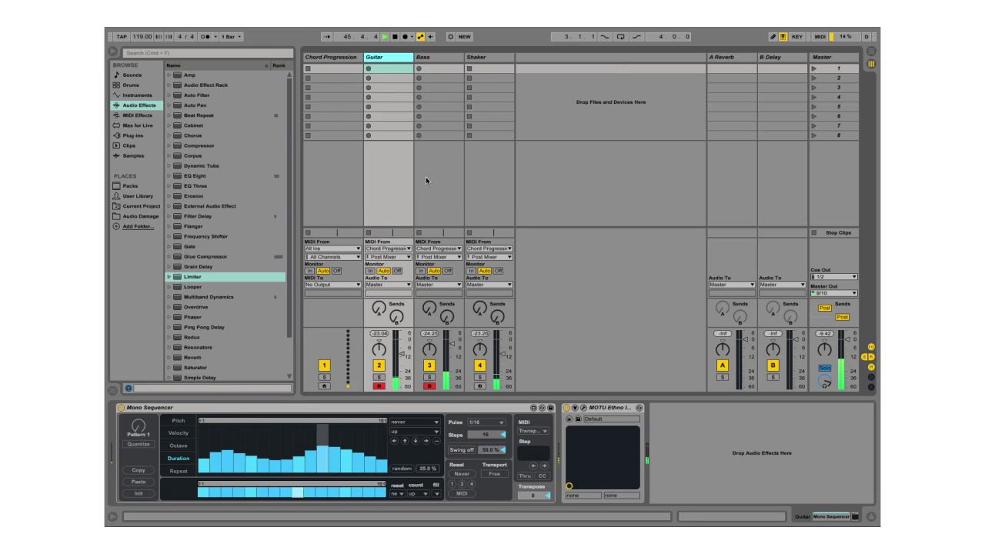
click(430, 55)
click(398, 54)
click(344, 66)
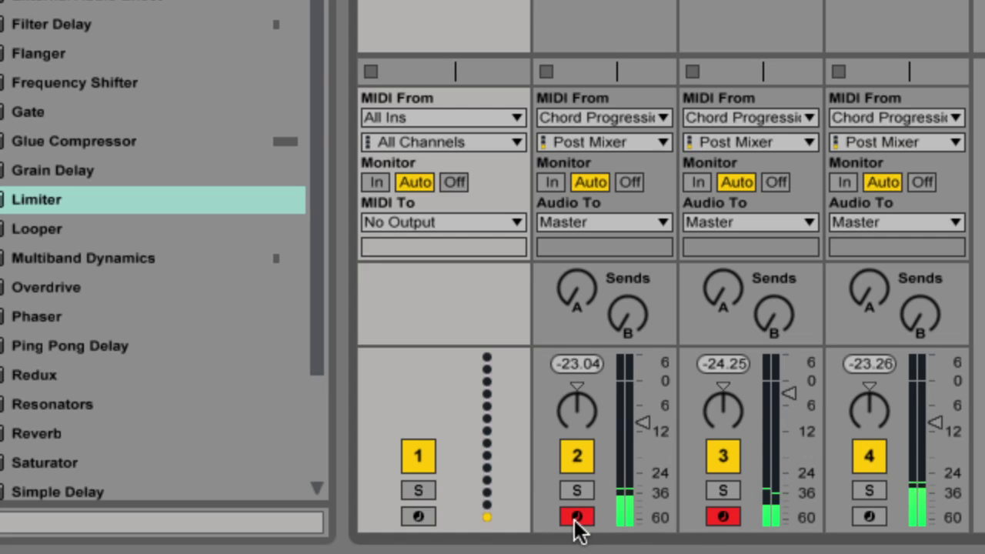
Step: Keep Chord Progression as the Guitar's MIDI input, then rename that track to 'Chords'
click(628, 123)
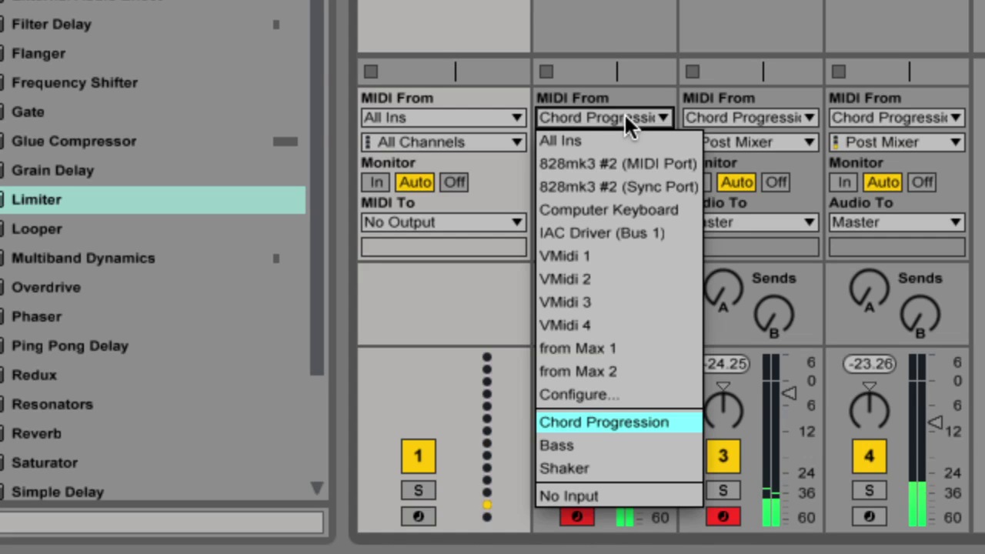
click(645, 421)
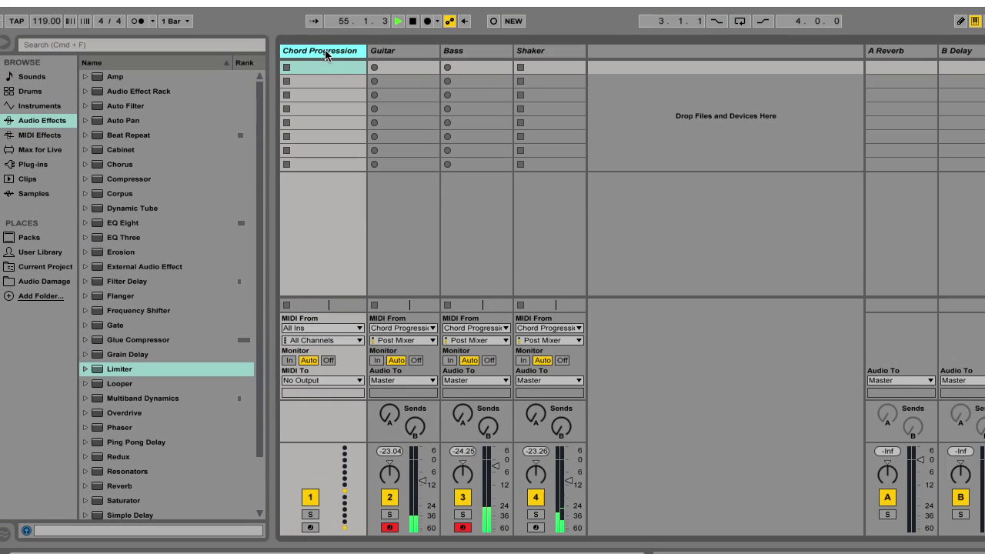
right_click(328, 52)
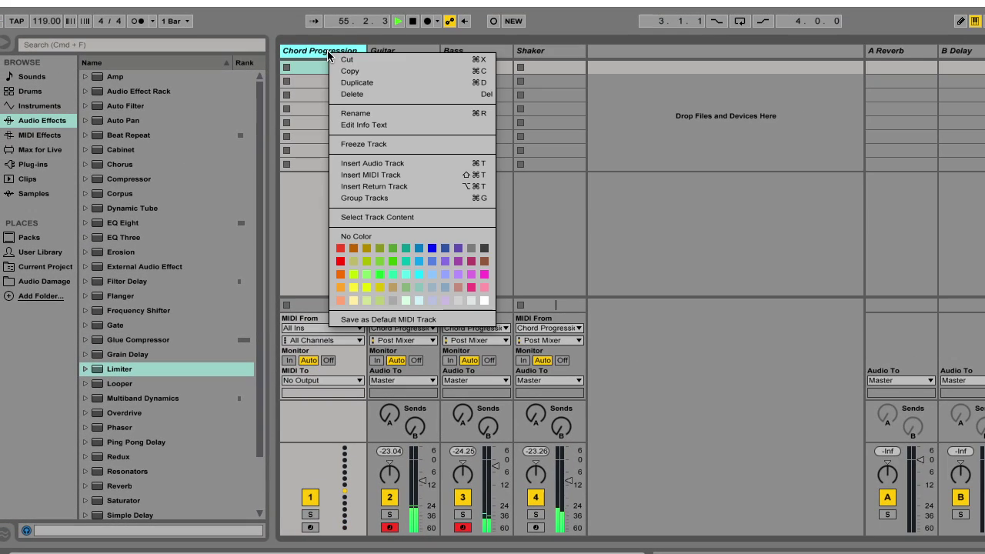
click(376, 114)
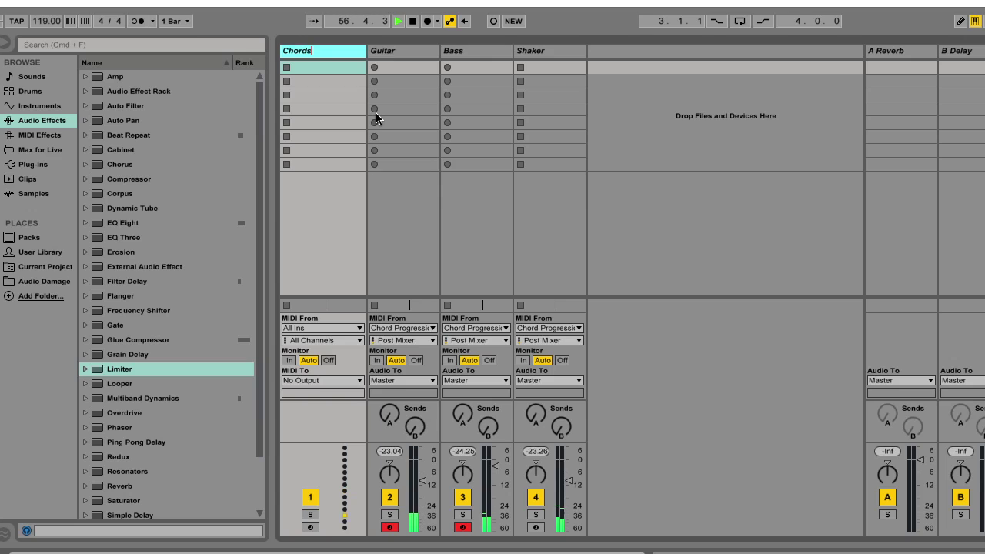
Step: Set the Chords sequencer's pitch steps 1, 3 and 4, with step 3 the highest
click(402, 328)
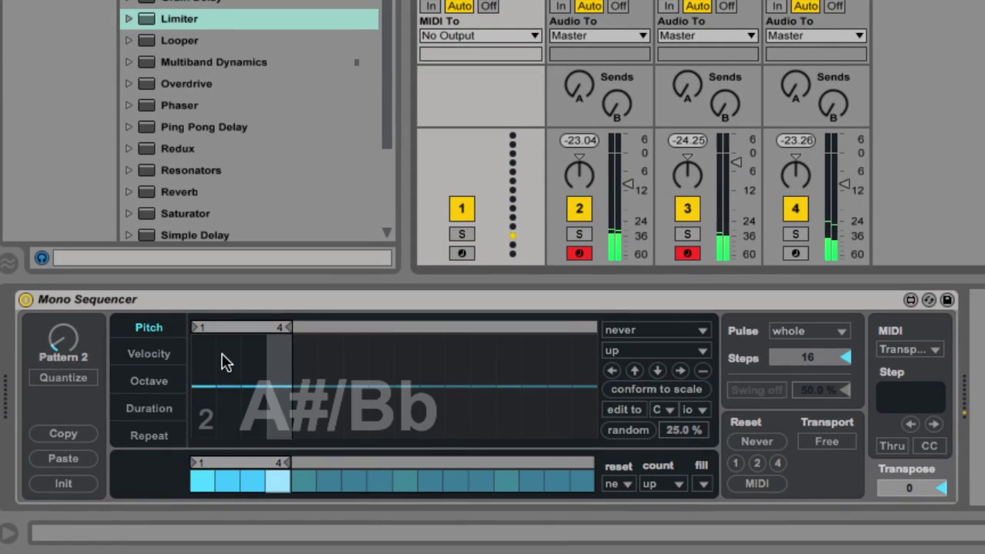
click(240, 302)
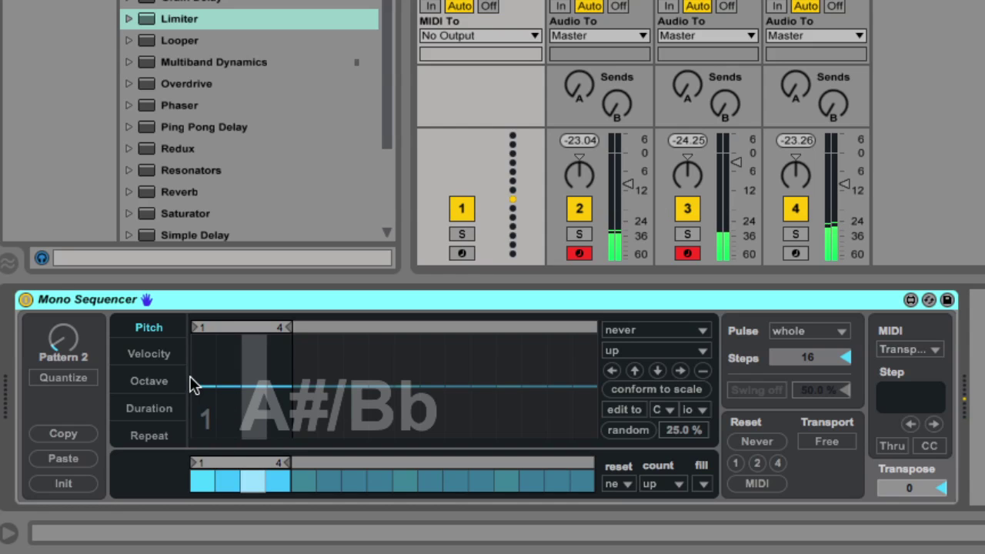
drag(192, 384, 201, 419)
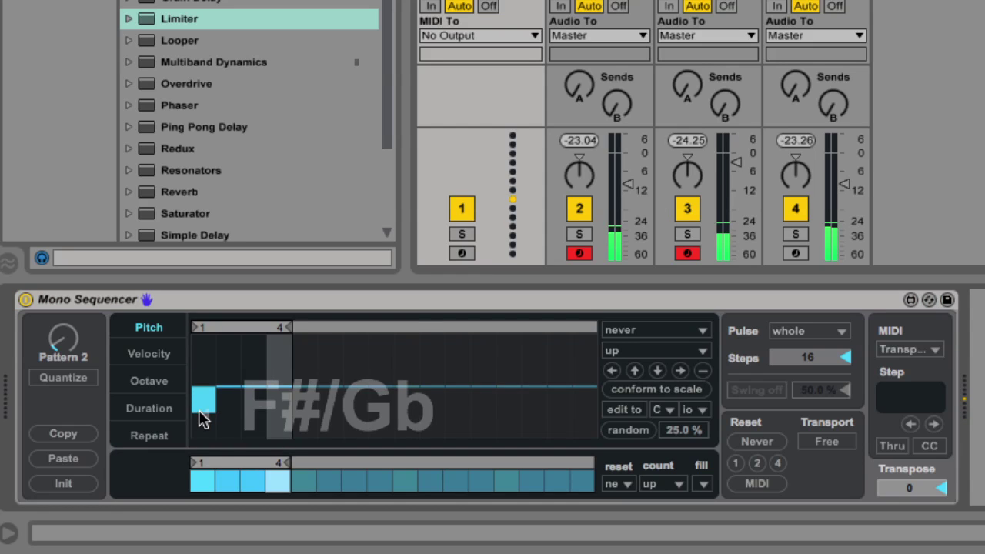
click(257, 375)
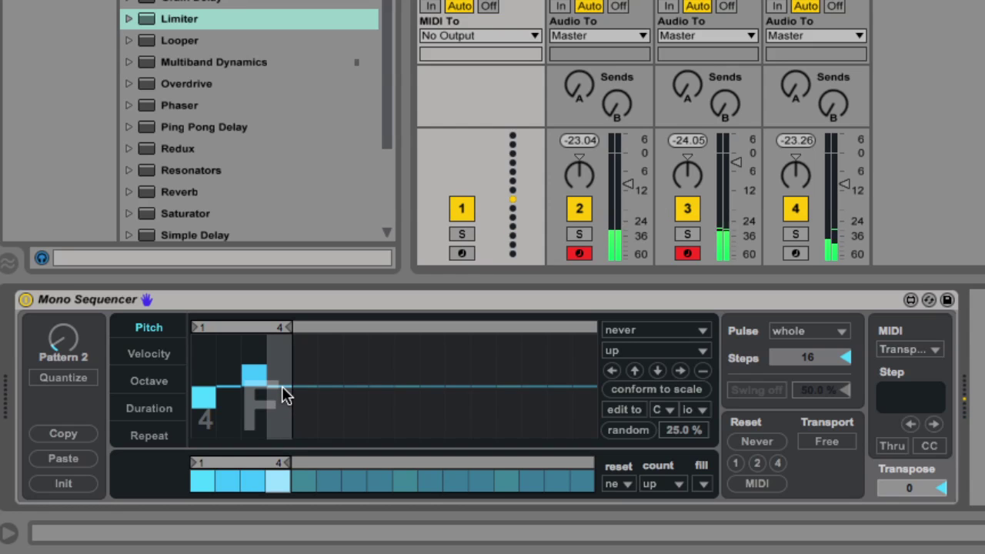
drag(282, 386, 279, 392)
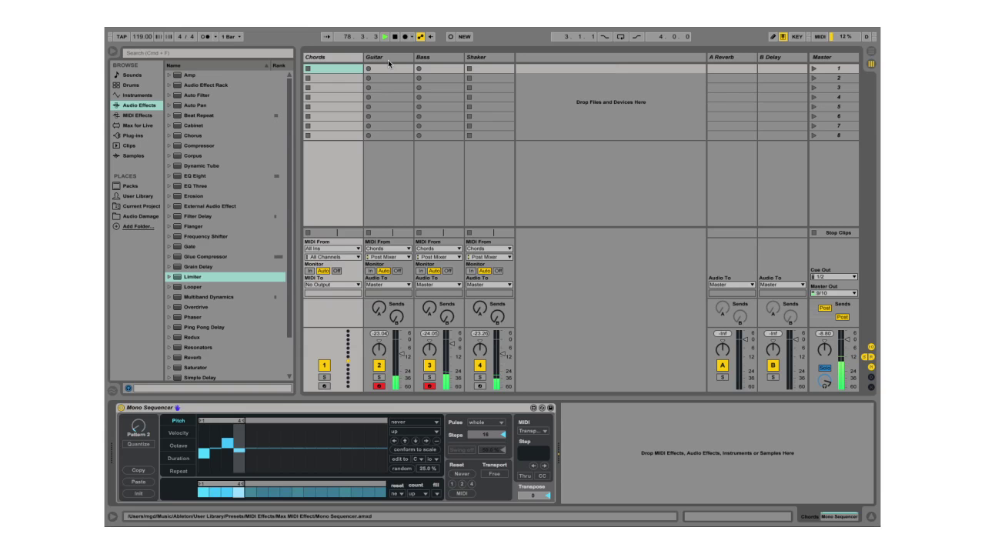
Step: On the Guitar track, move the duration curve left by two steps
click(388, 61)
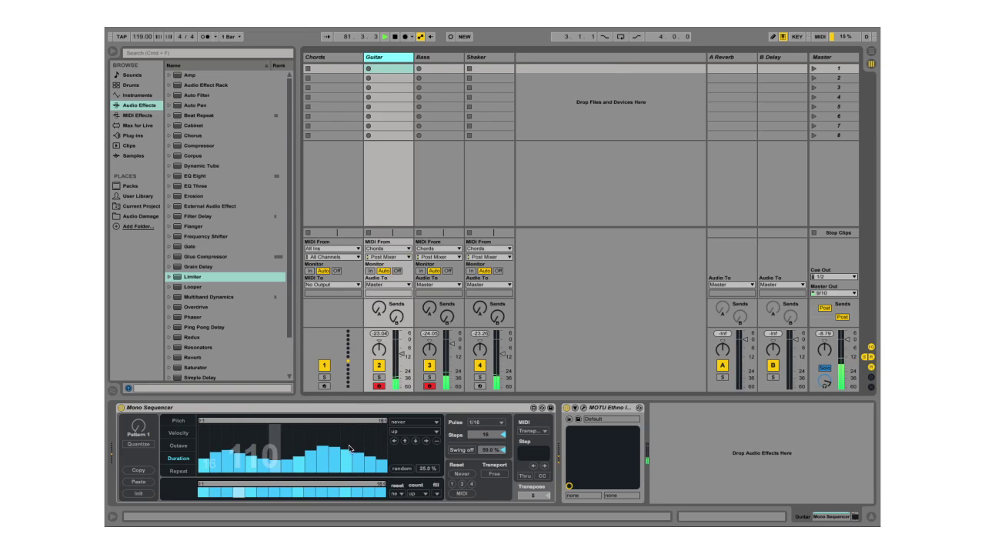
click(405, 442)
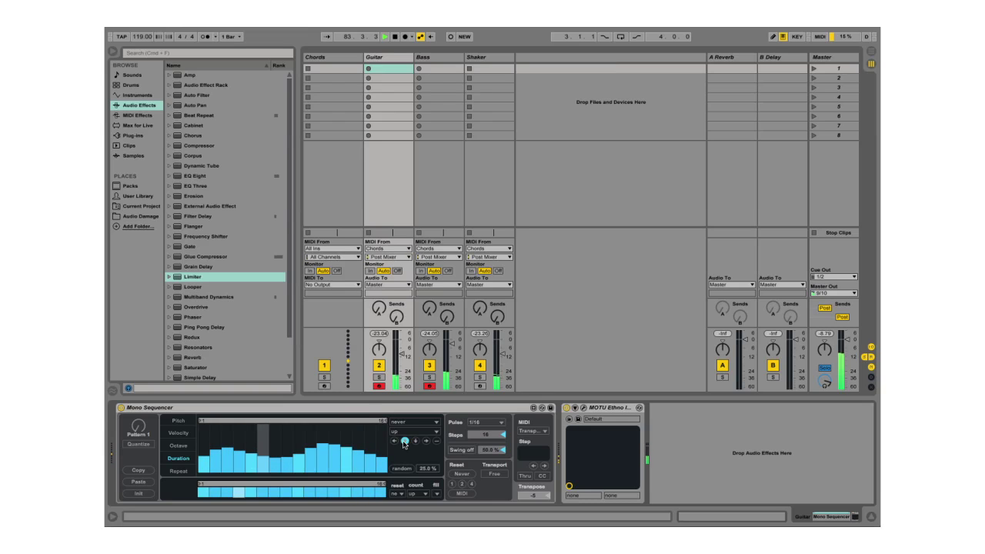
click(405, 443)
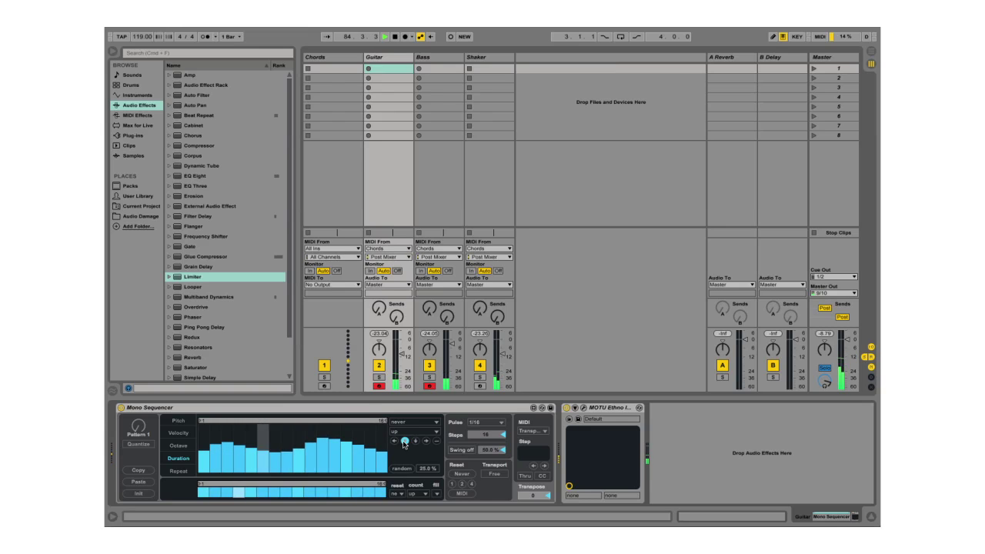